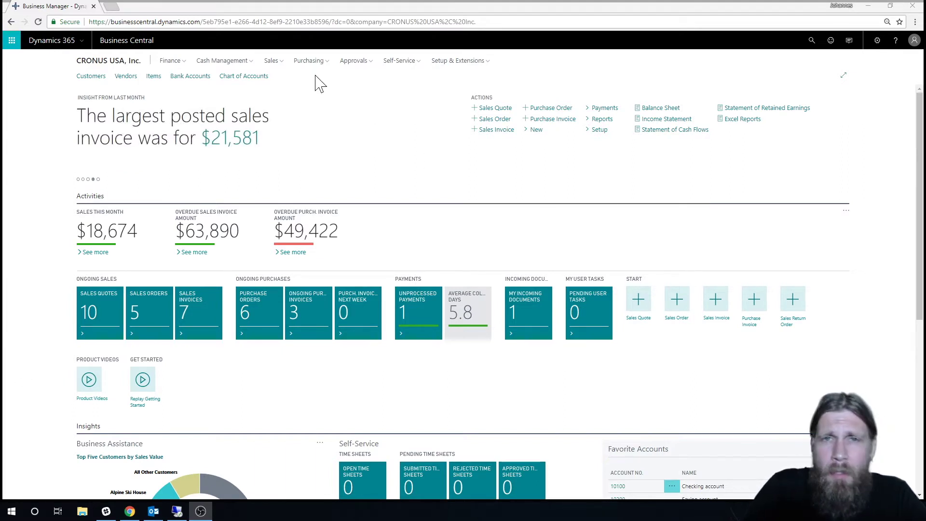
Open item 1002 Ground Coffee's card for editing from the Items list
click(154, 91)
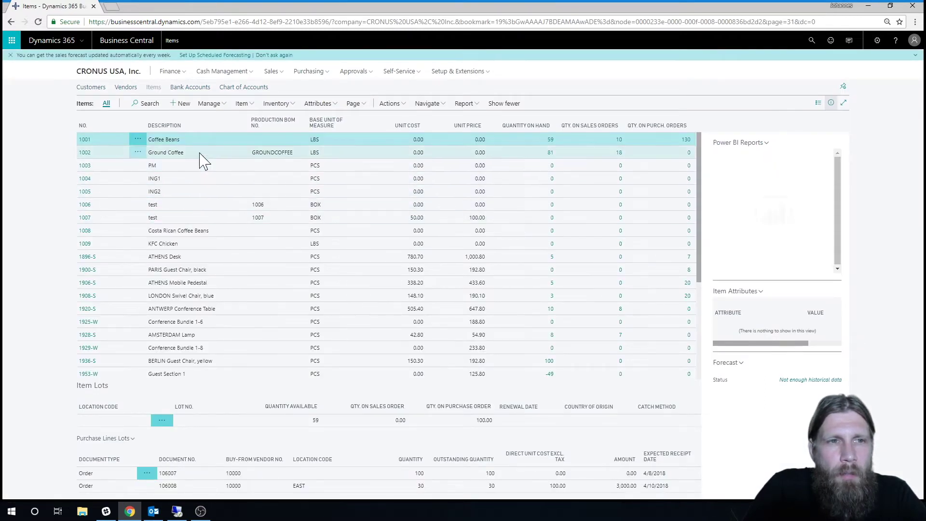
click(202, 154)
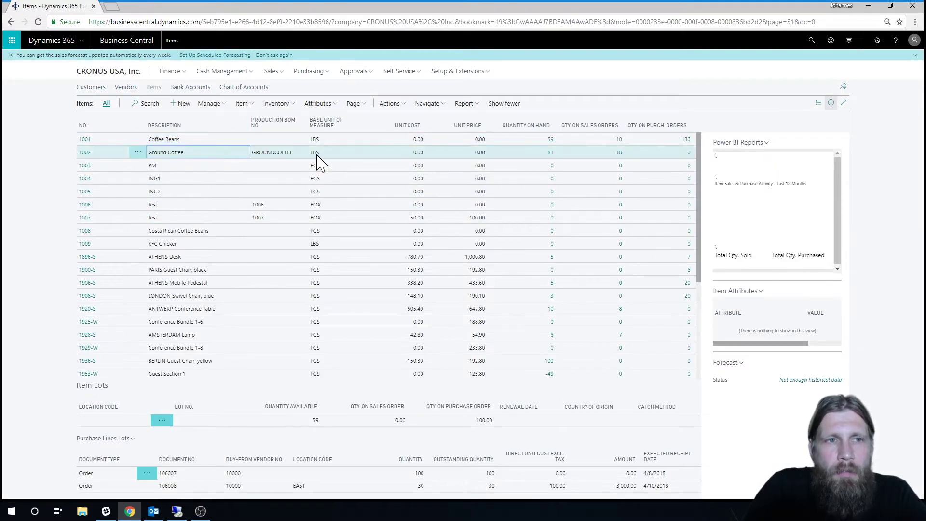
click(138, 153)
click(248, 217)
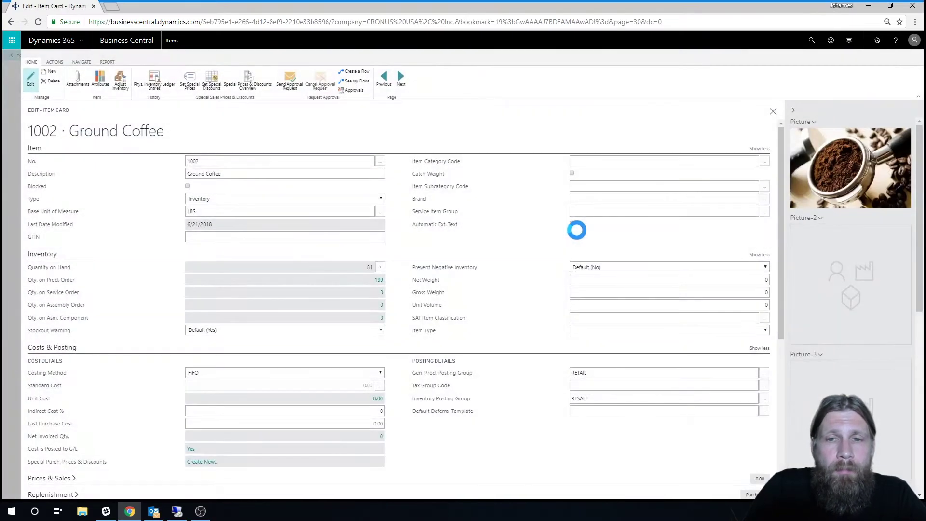
In Replenishment, confirm production BOM GROUNDCOFFEE and an empty Routing No., then close the card
scroll(528, 323, down, 3)
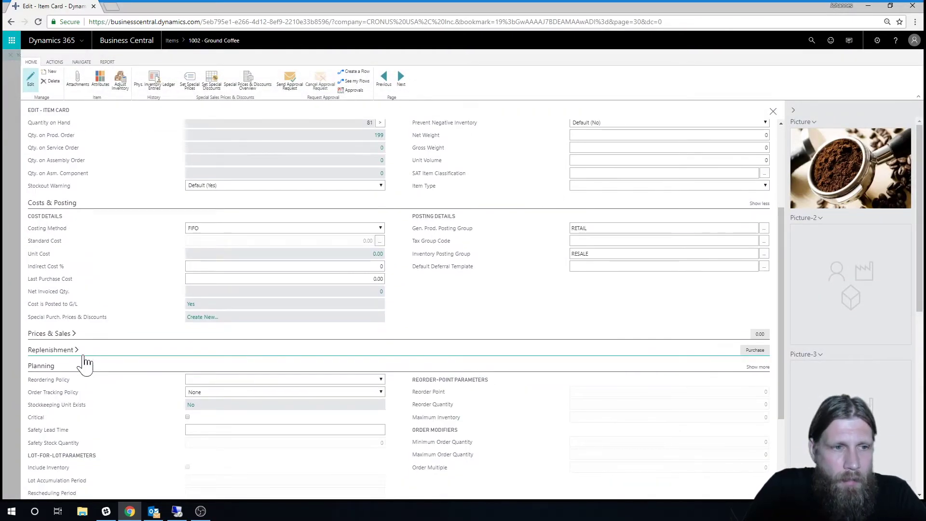
scroll(424, 369, down, 3)
scroll(429, 370, up, 4)
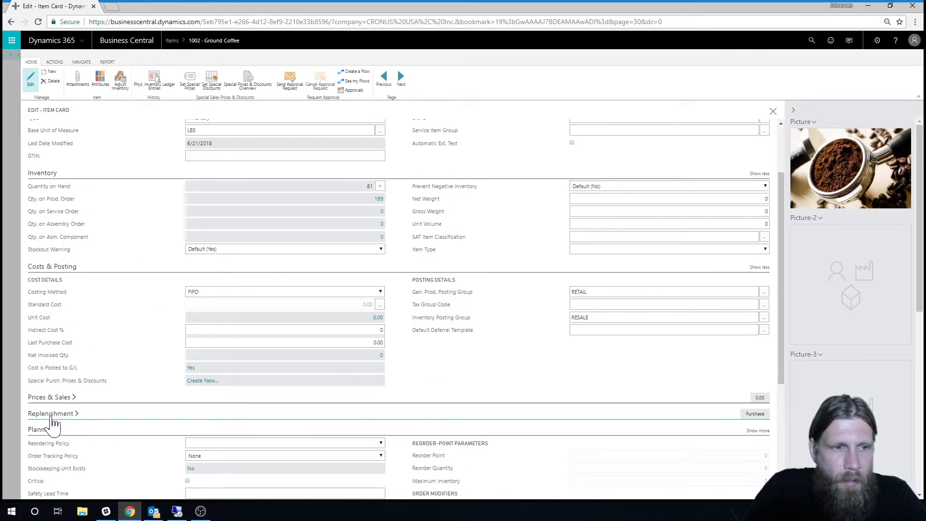
click(51, 414)
scroll(170, 399, down, 4)
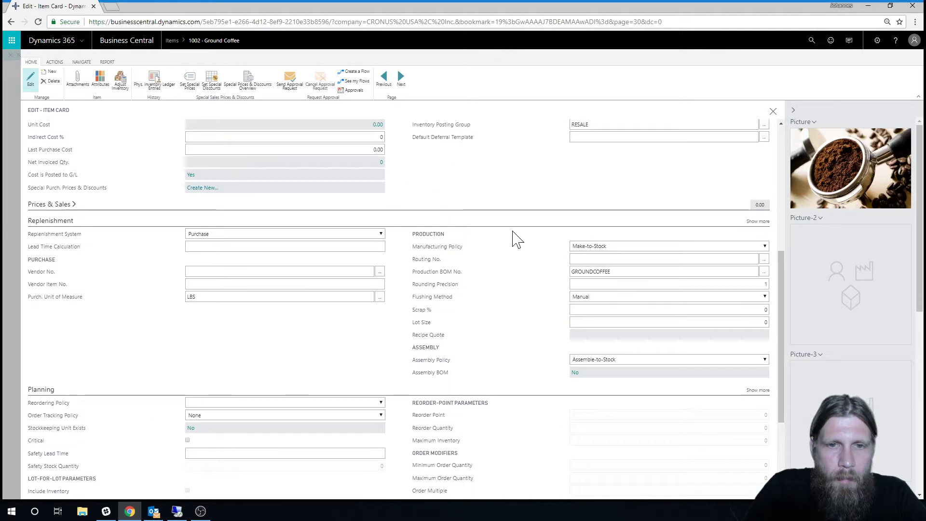
click(572, 273)
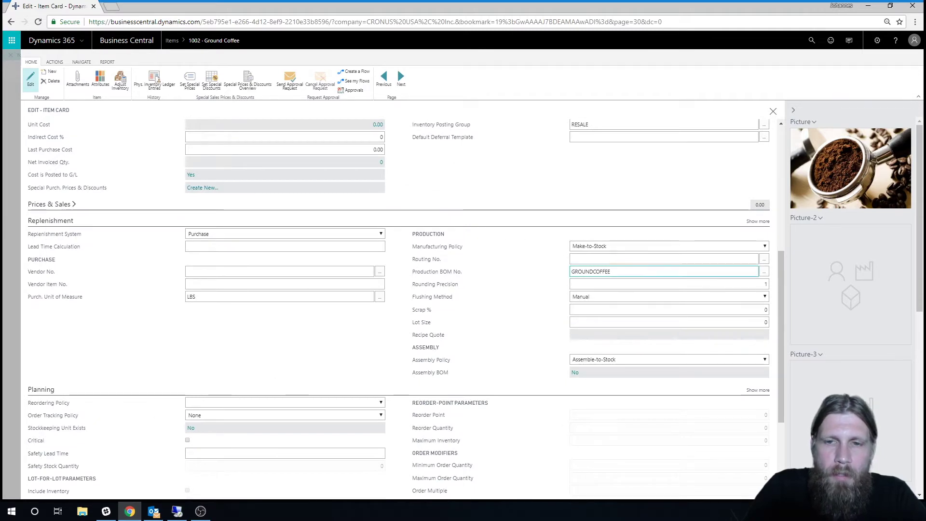
key(shift+Tab)
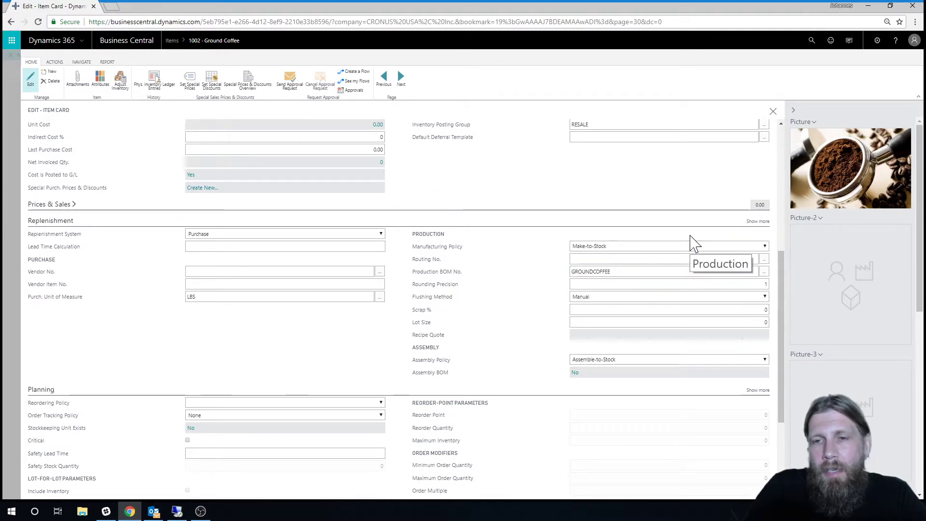
key(Tab)
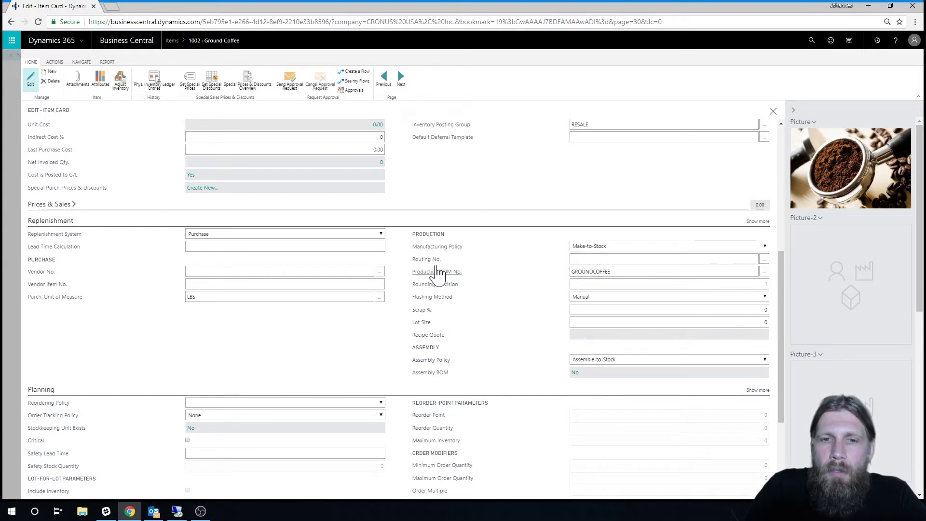
key(shift+Tab)
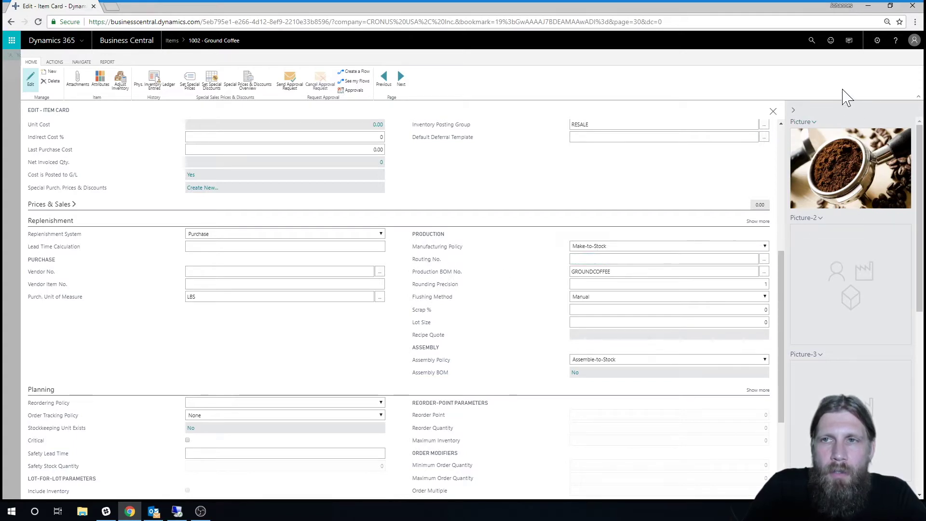
key(Escape)
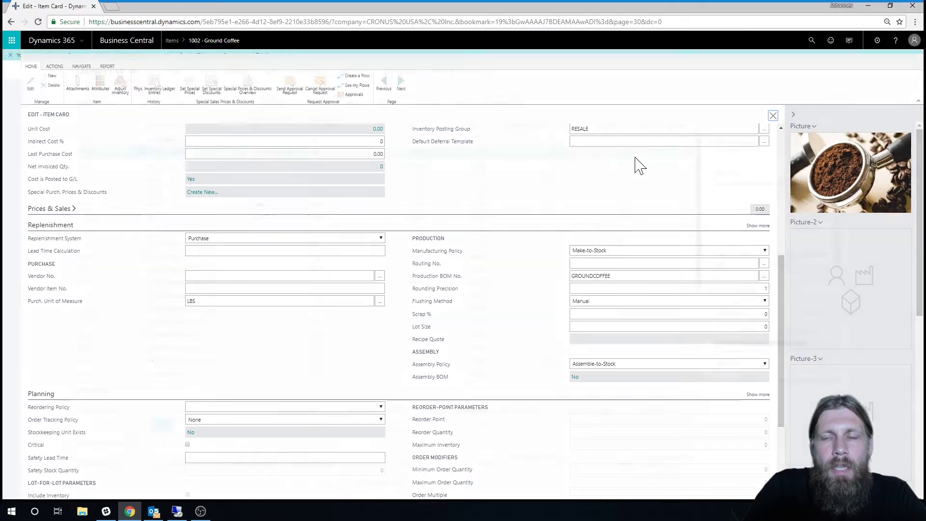
click(812, 43)
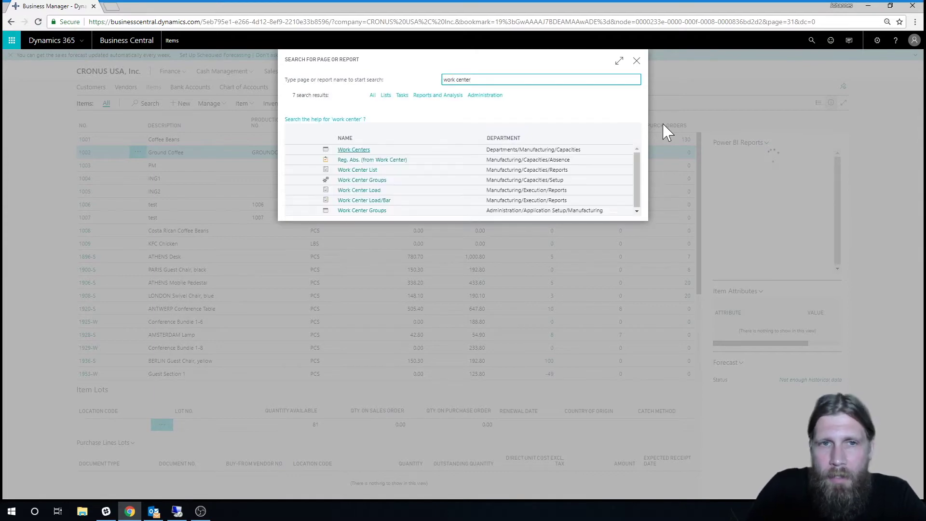
click(360, 150)
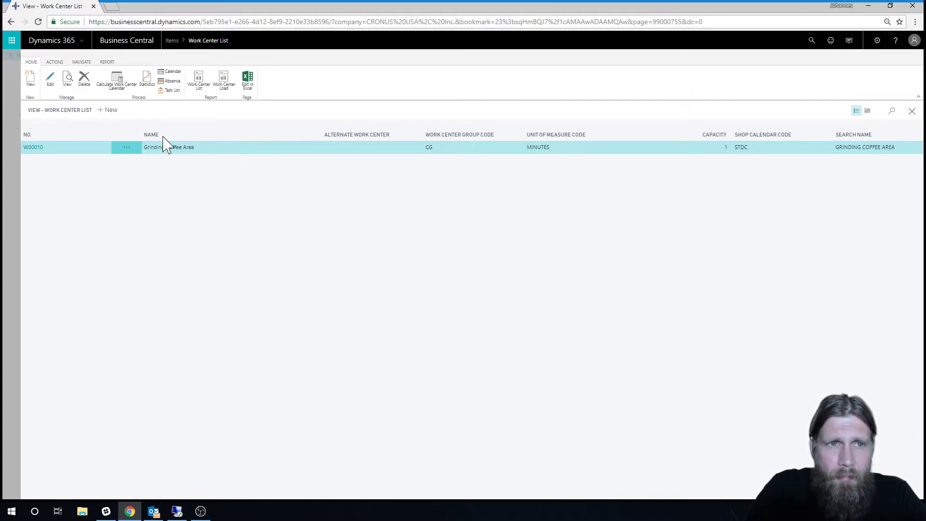
click(911, 112)
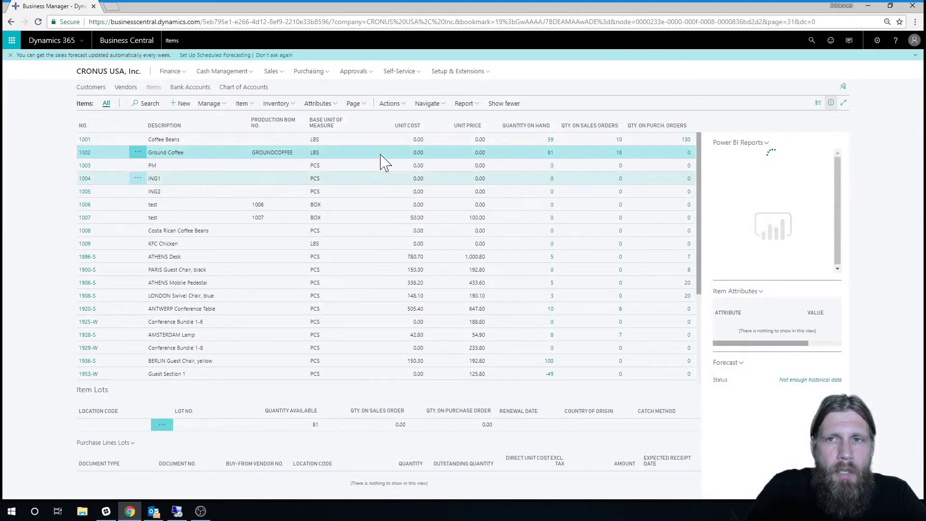
Search 'rou' to open the Routings list and view existing routing 1000
click(811, 40)
text(routings)
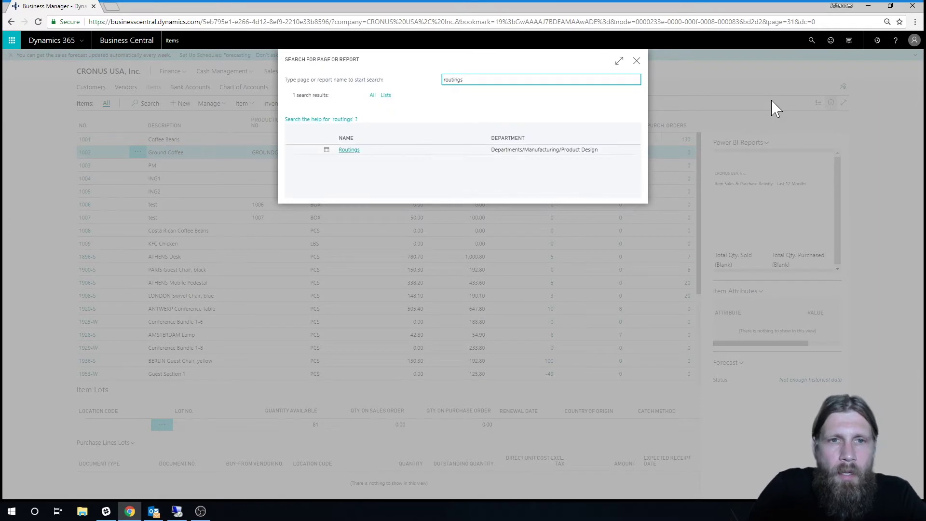
click(347, 151)
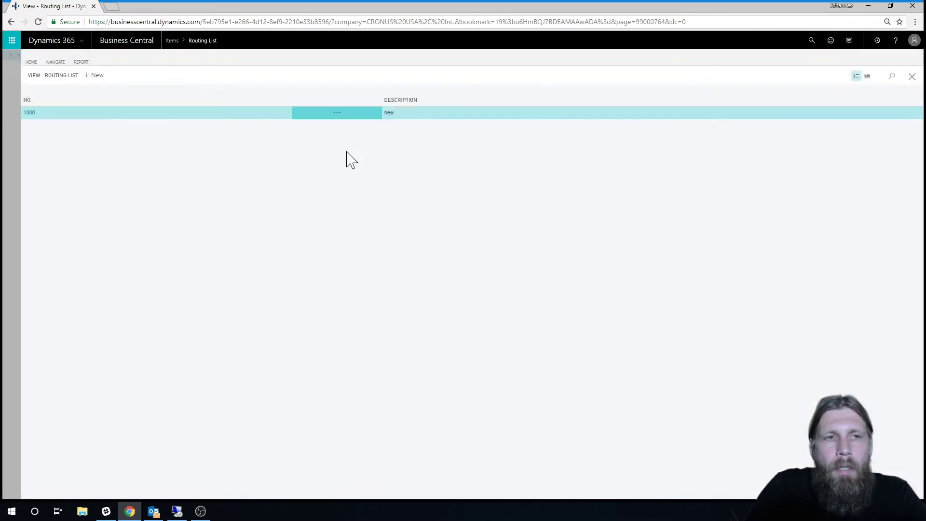
click(29, 114)
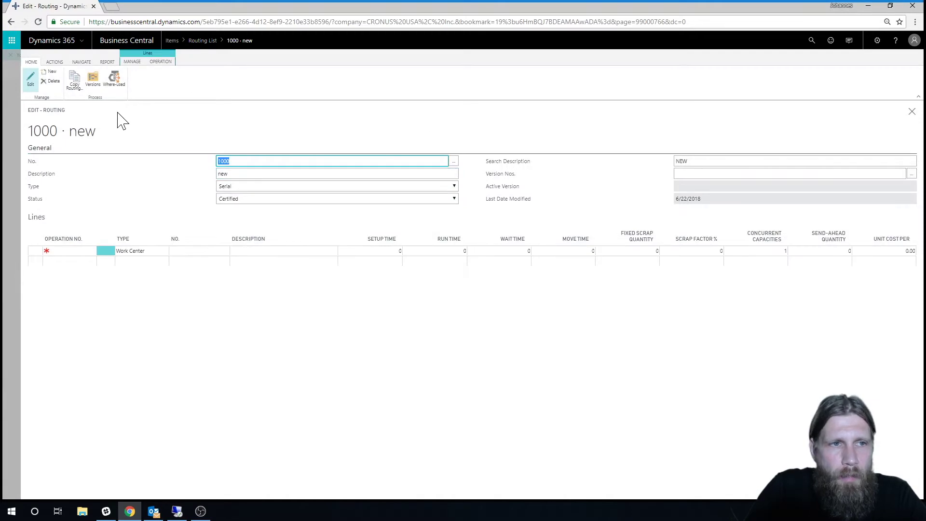
key(Tab)
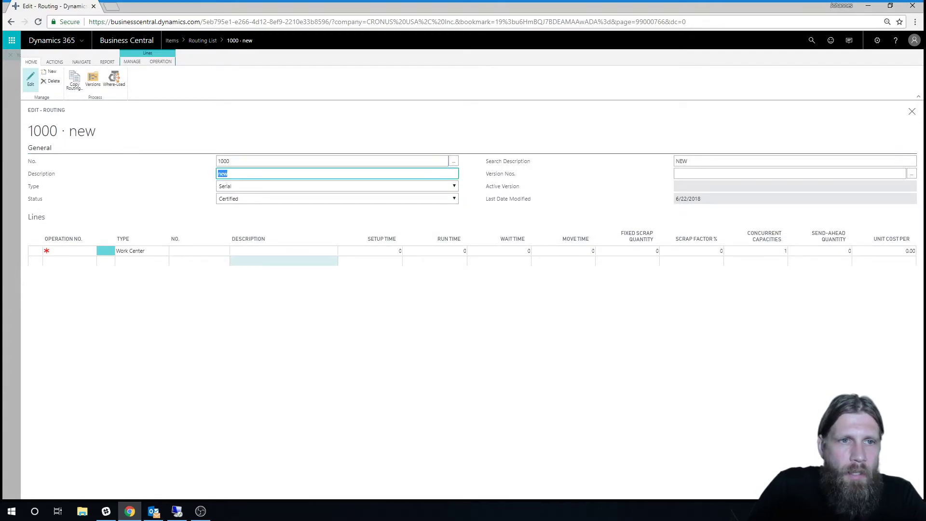
Create a new routing with No. GRINDCOFFEE and description 'Grind Coffee'
click(50, 72)
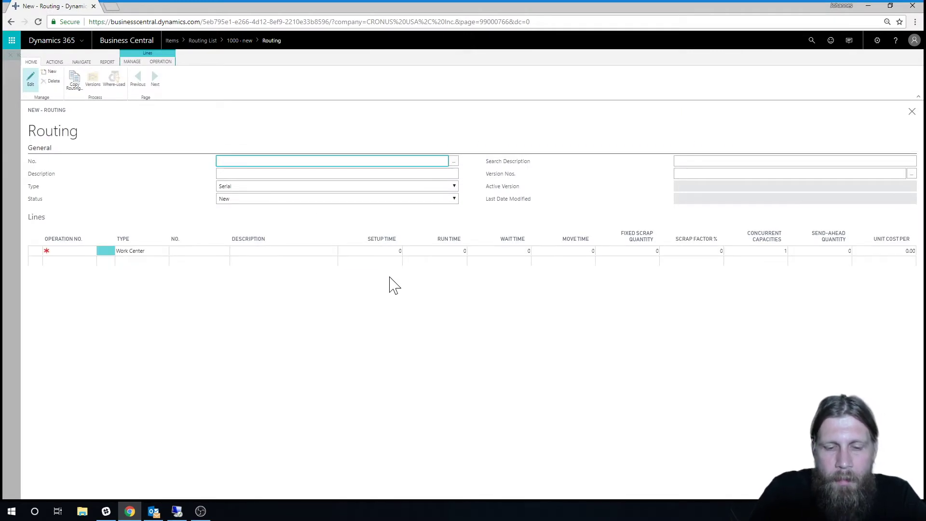
text(GrindCoffee)
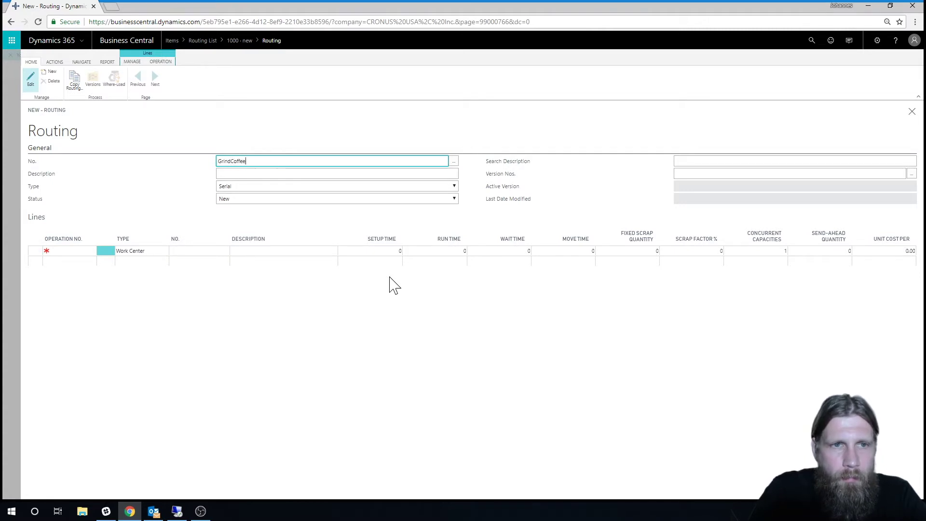
key(Tab)
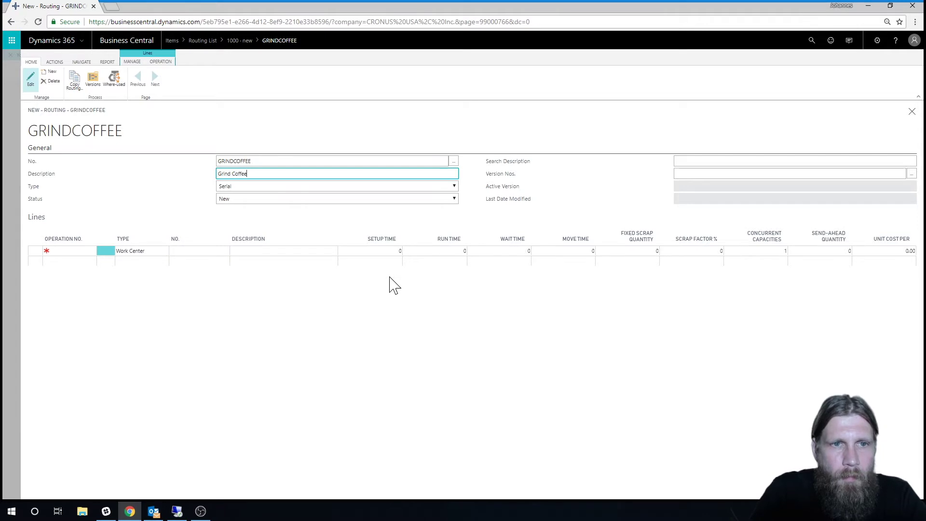
key(Tab)
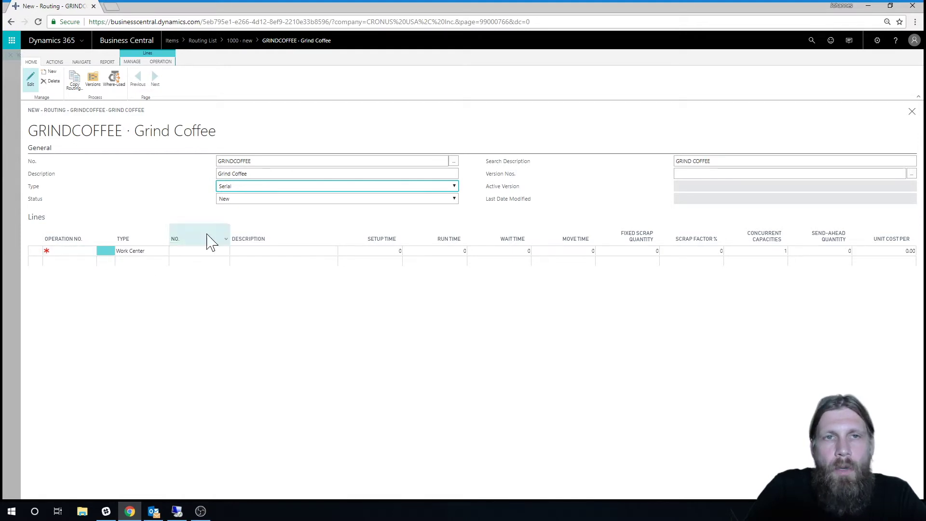
Add operation 10 on work center W00010 with setup time 10, run time 1, unit cost 0.50
click(73, 251)
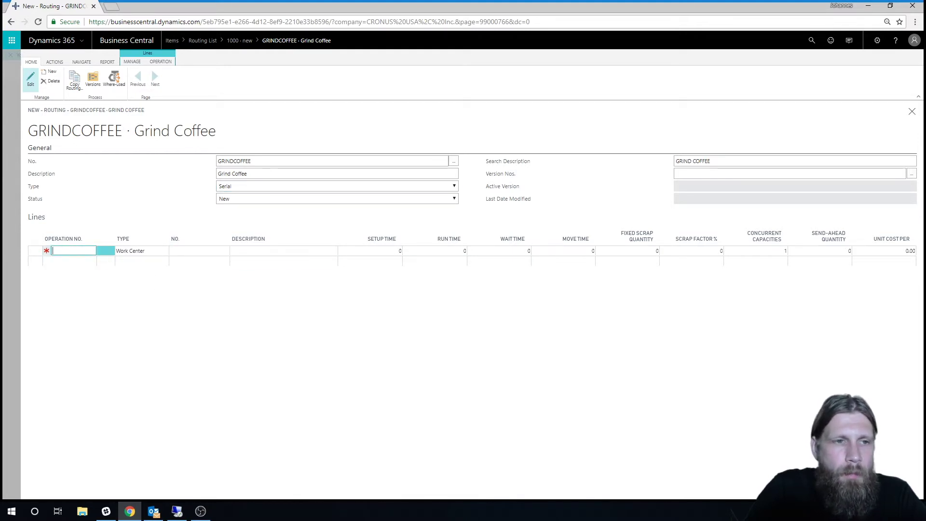
key(Tab)
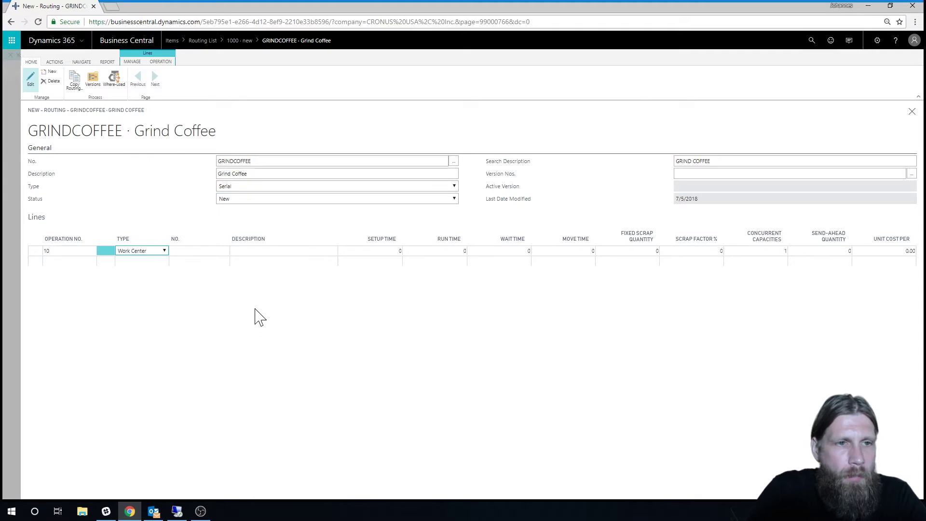
key(Tab)
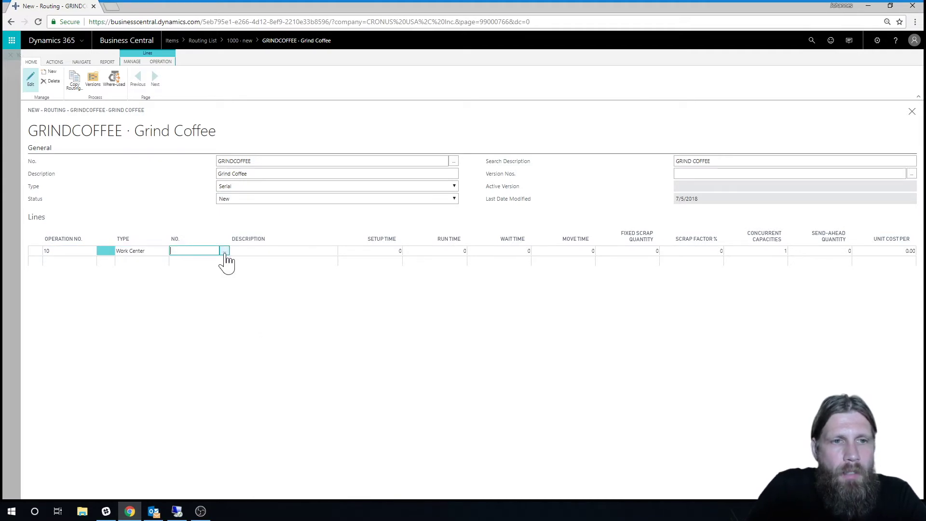
click(197, 285)
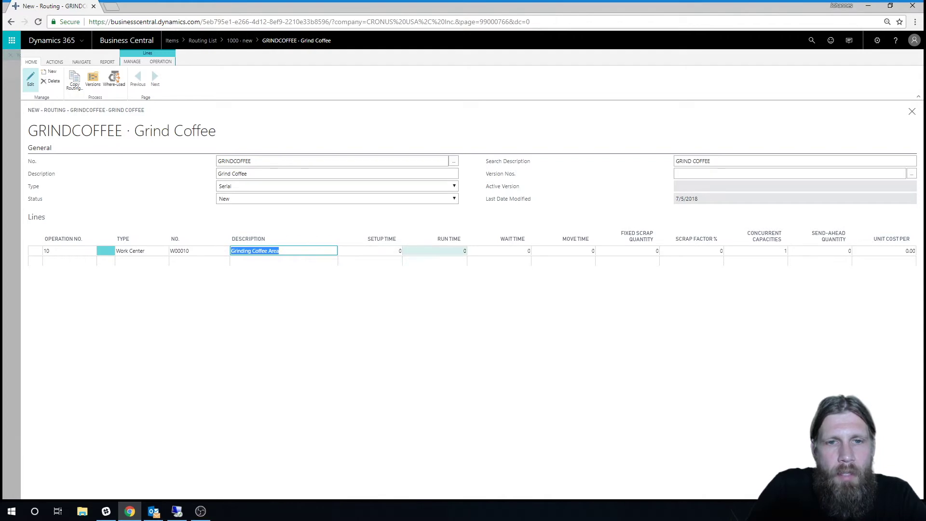
click(400, 252)
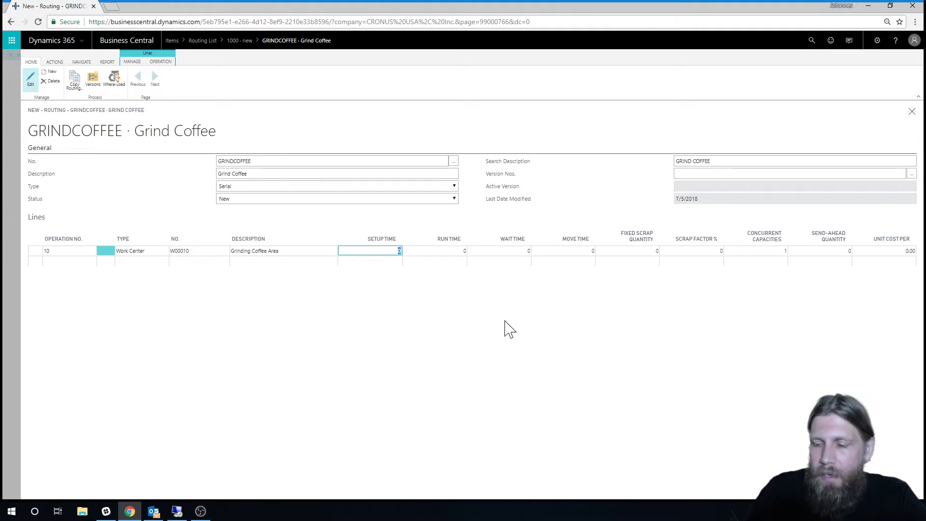
key(Tab)
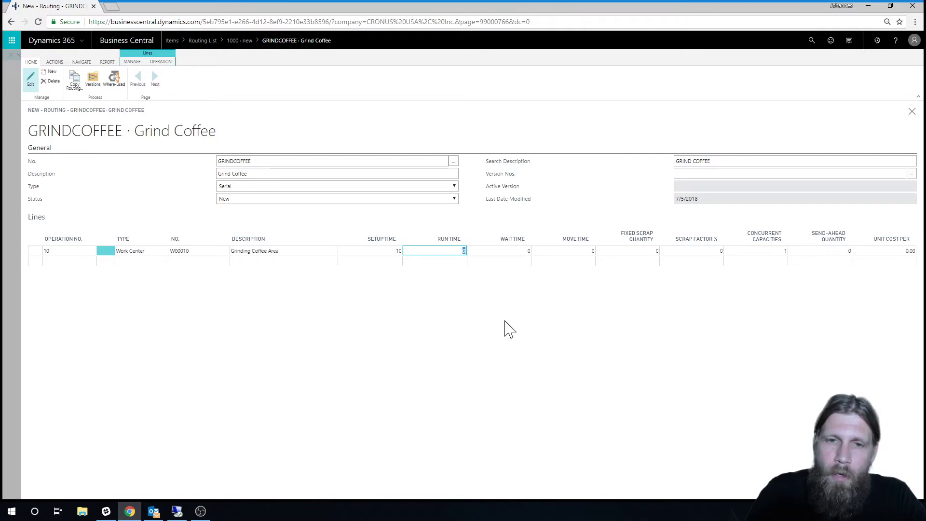
key(Tab)
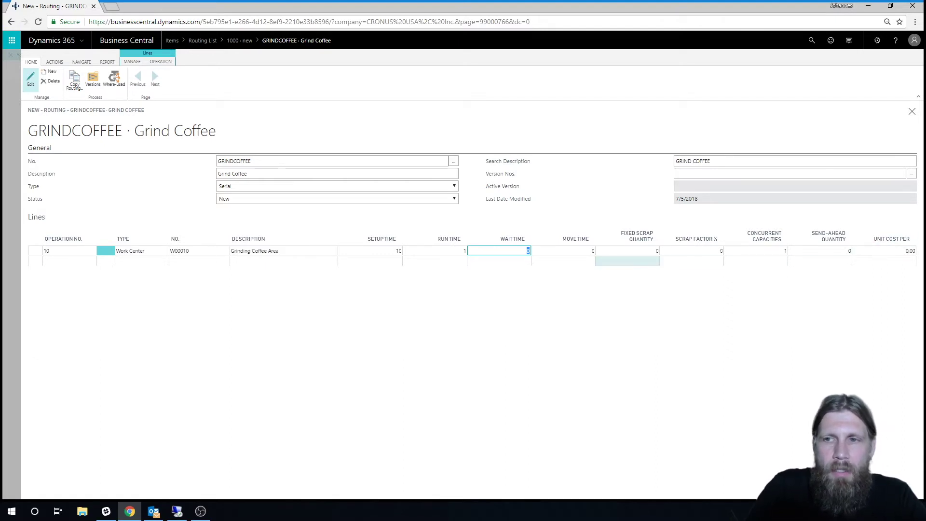
click(888, 251)
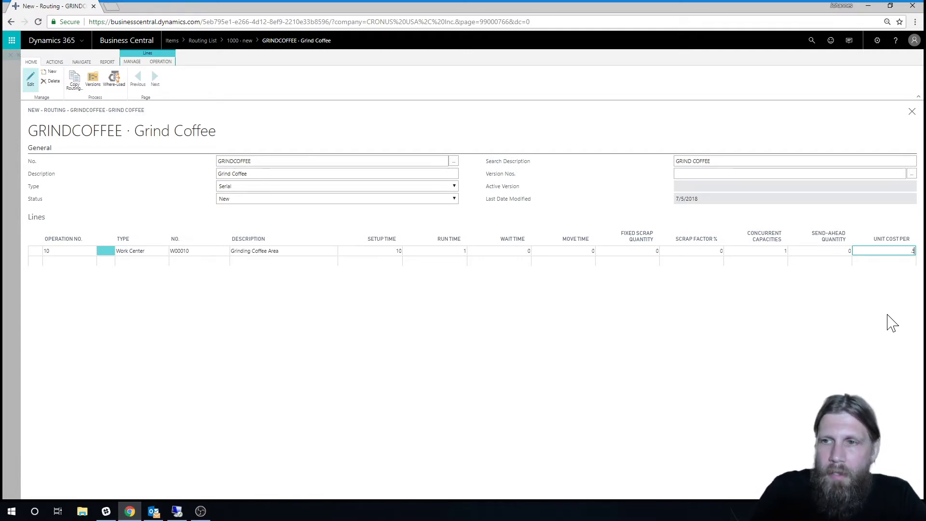
text(.5)
click(762, 251)
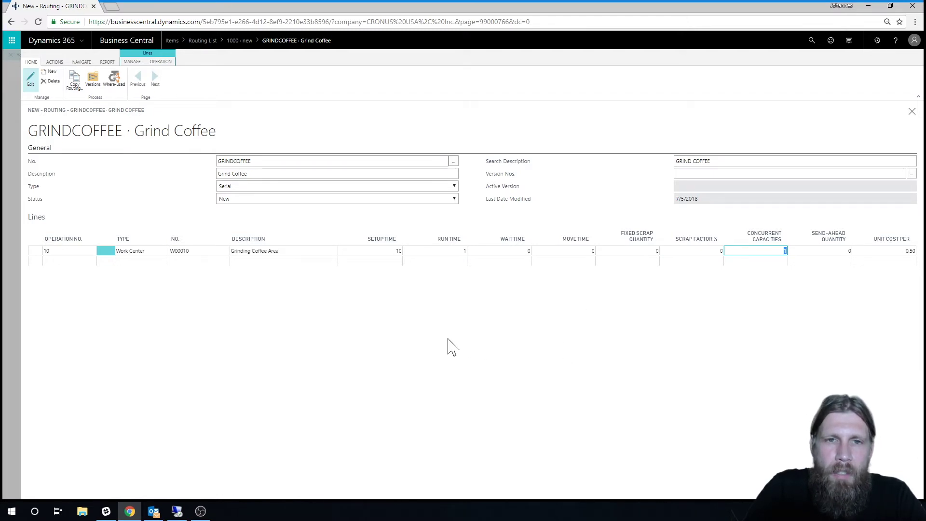
Set the GRINDCOFFEE routing status to Certified and close it
click(456, 198)
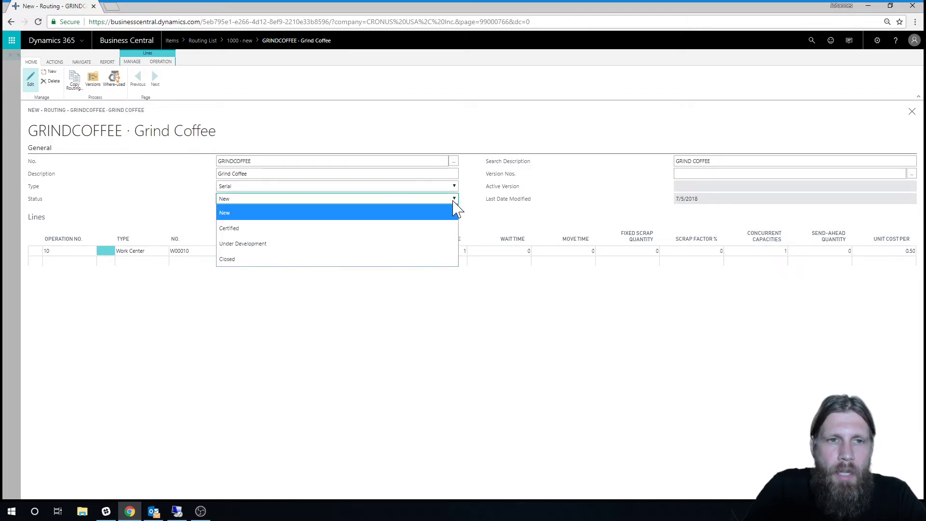
click(237, 242)
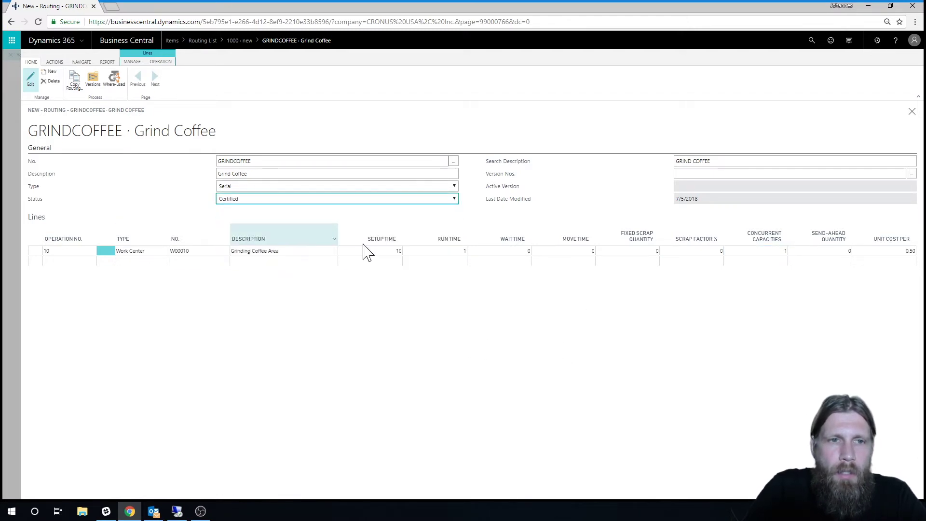
click(912, 114)
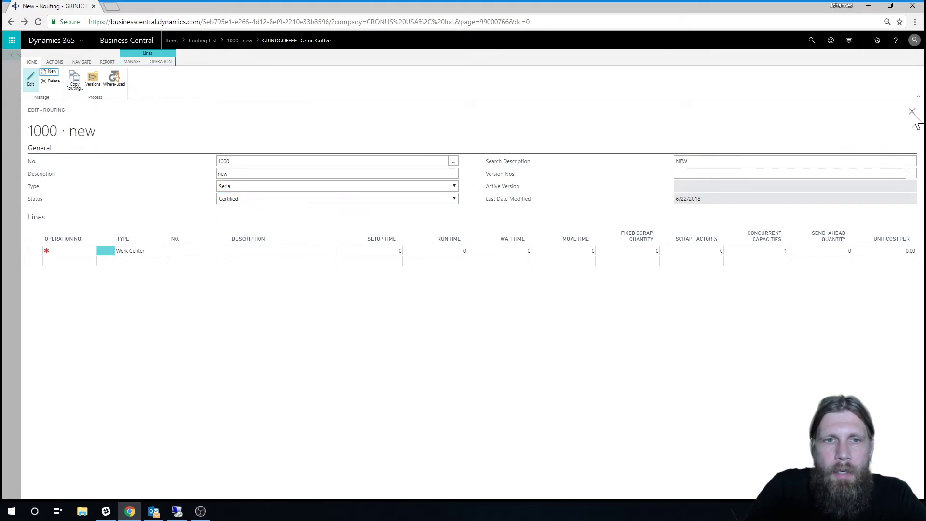
Close routing 1000, reload Business Central, and return from the CRONUS USA, Inc. home page to Items
click(912, 114)
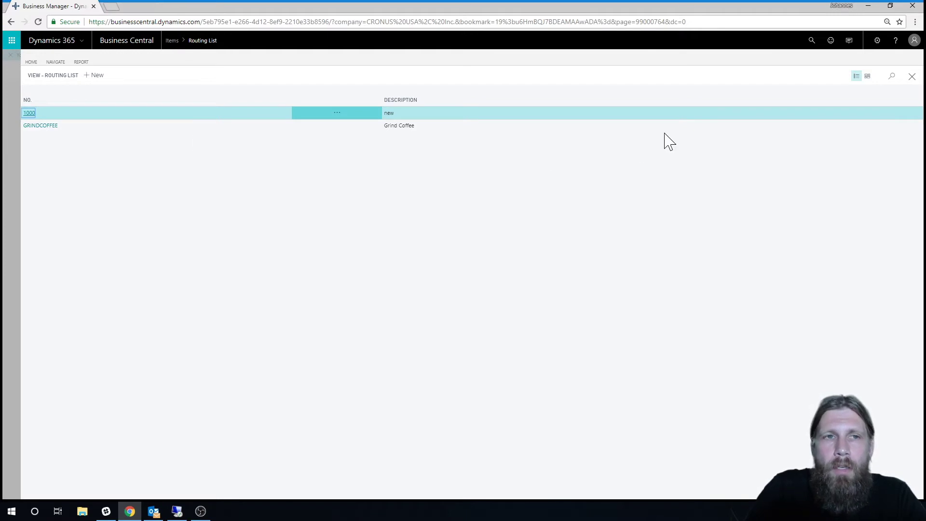
click(912, 76)
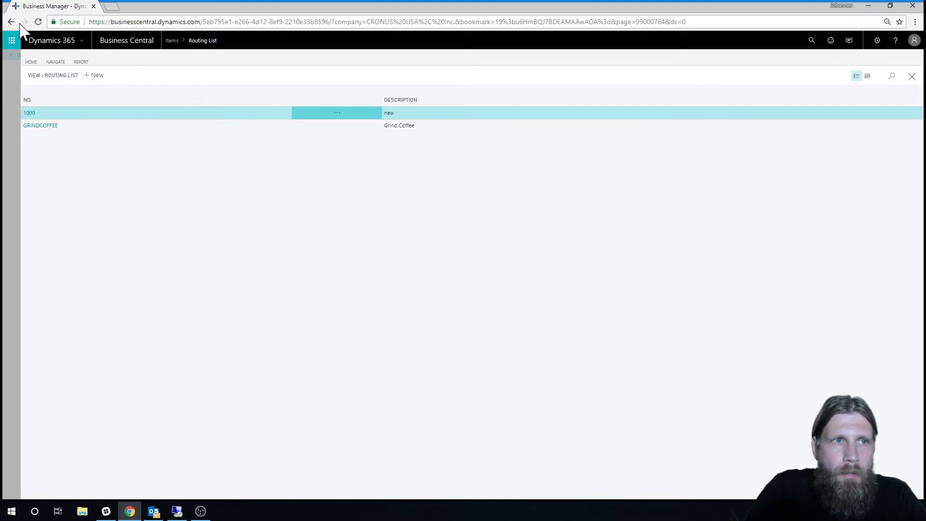
click(38, 22)
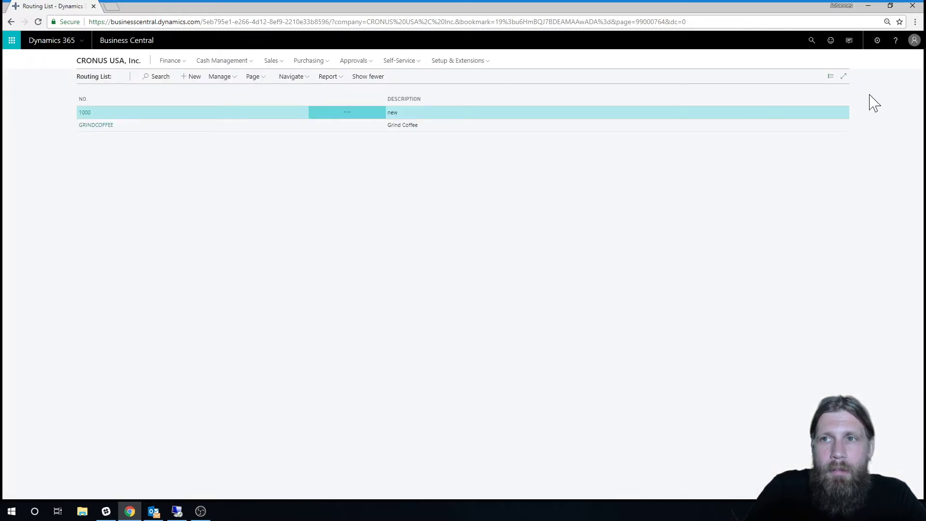
click(130, 60)
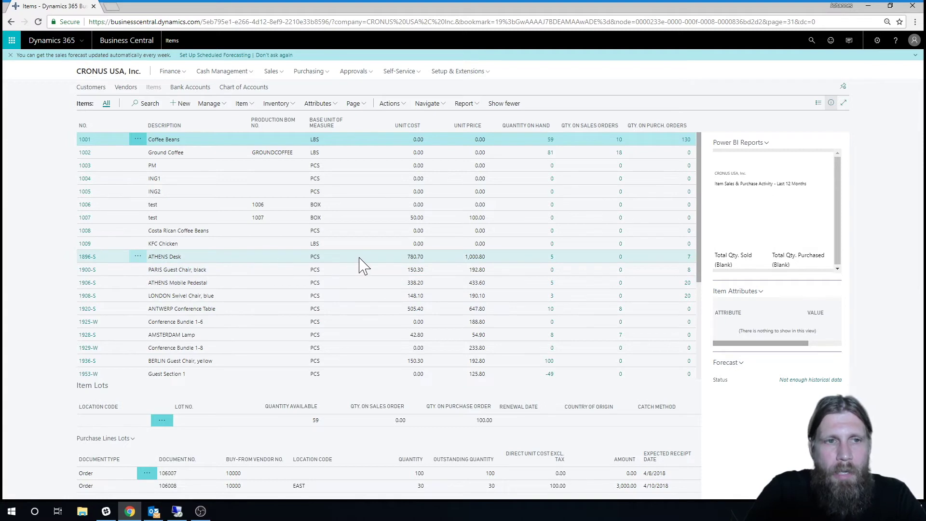
click(175, 159)
On item 1002 Ground Coffee's card, set Routing No. to GRINDCOFFEE from the lookup
click(137, 152)
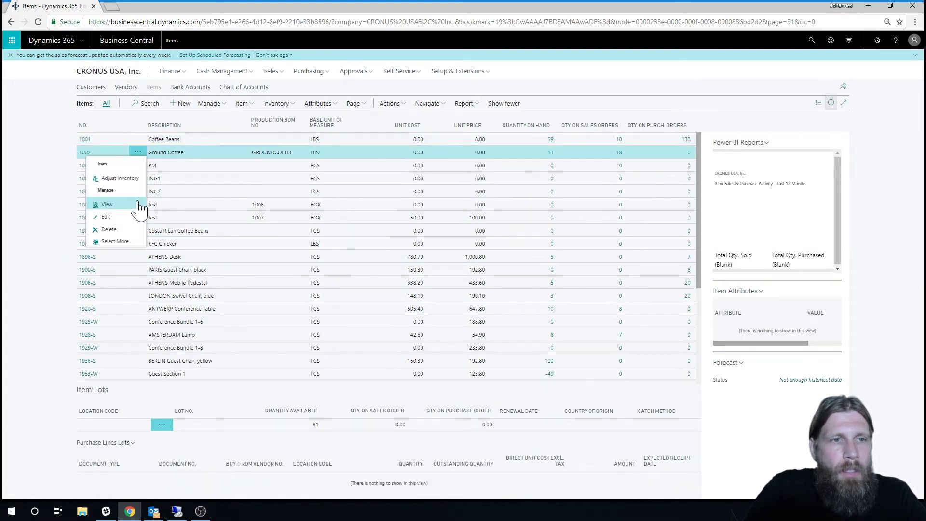
click(376, 246)
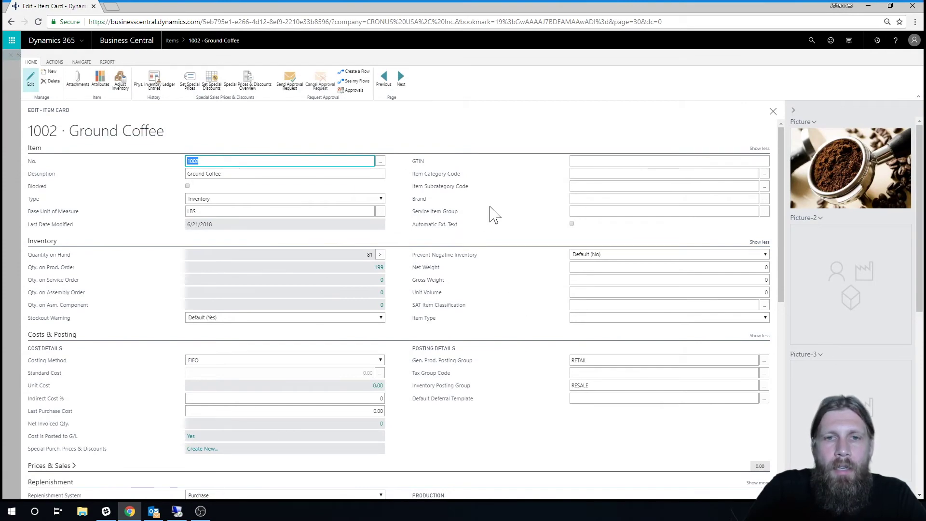
scroll(487, 273, down, 3)
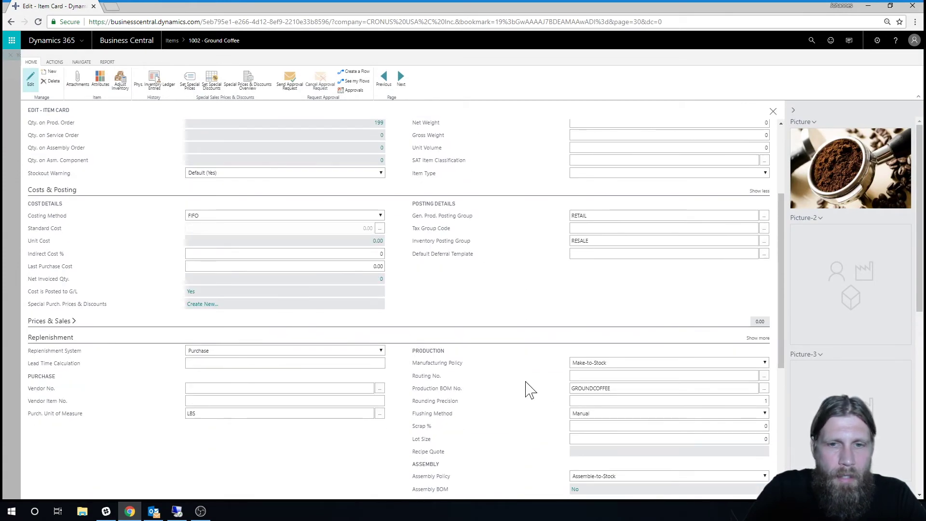
click(608, 388)
click(602, 376)
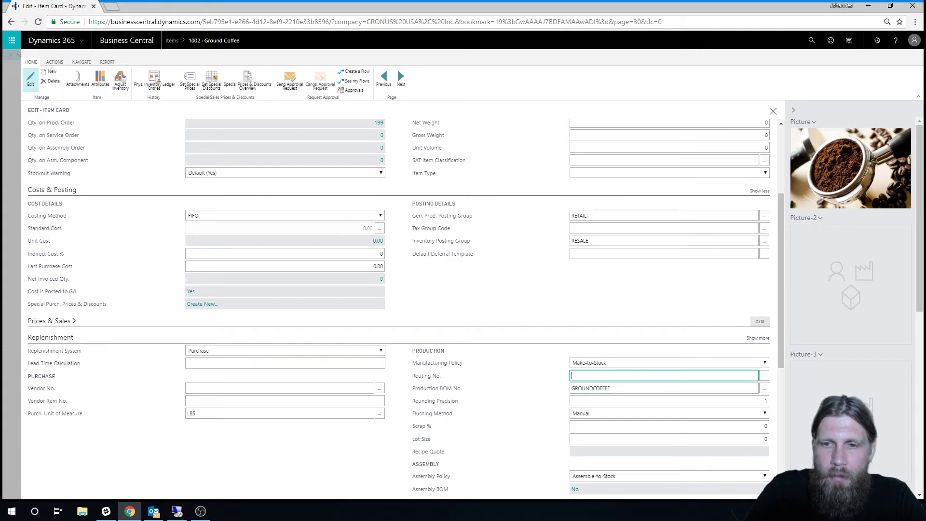
click(762, 377)
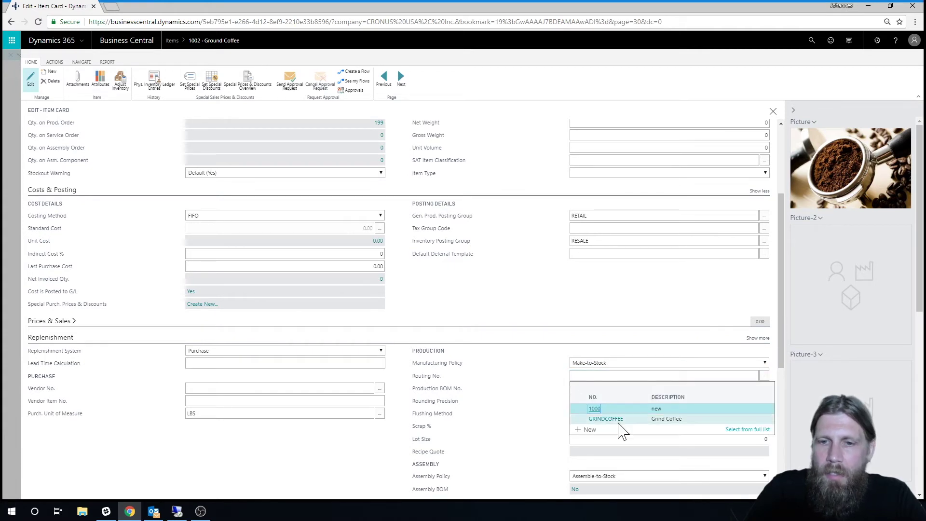
click(627, 418)
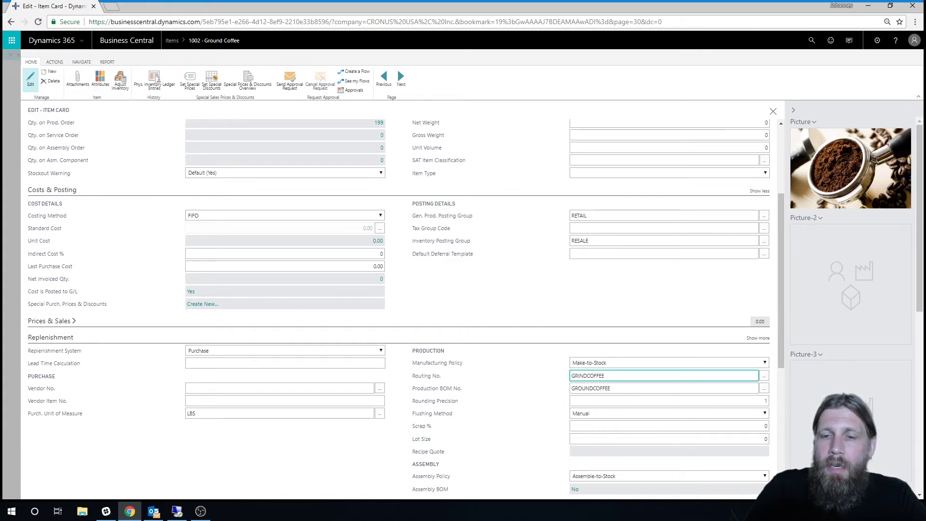
key(Tab)
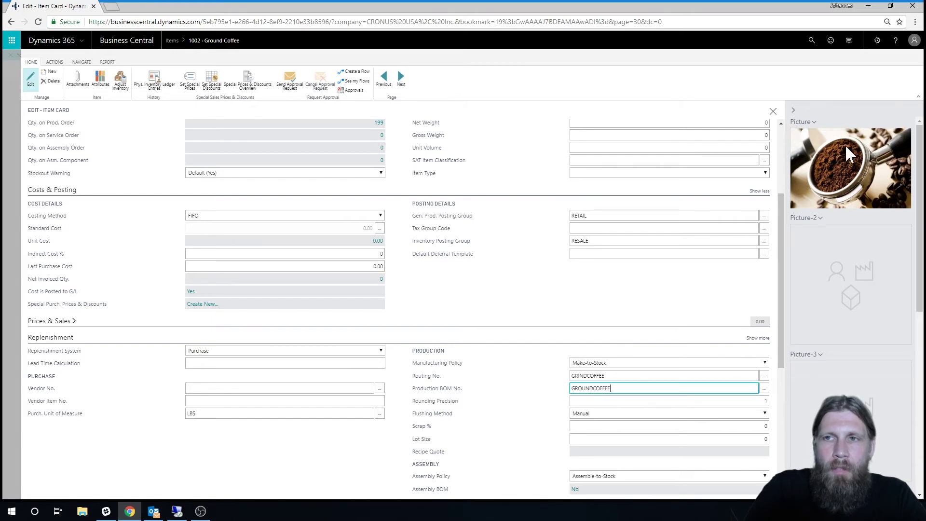
Close the item card and start a new order in Released Production Orders
click(773, 112)
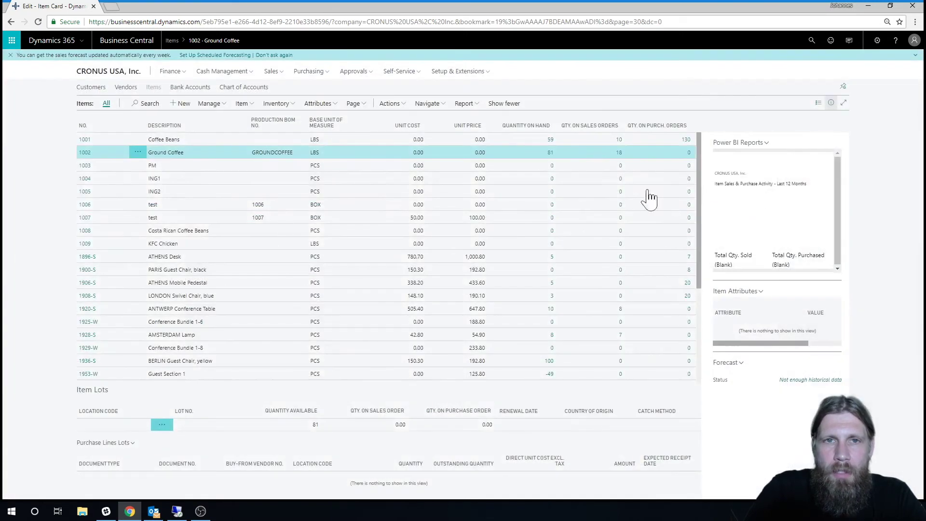
click(816, 47)
text(r)
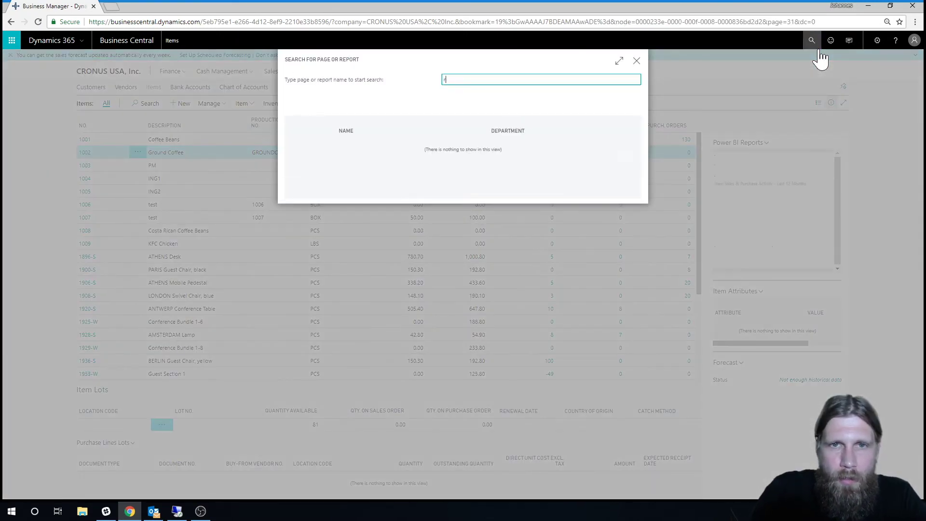
text(eleased pro)
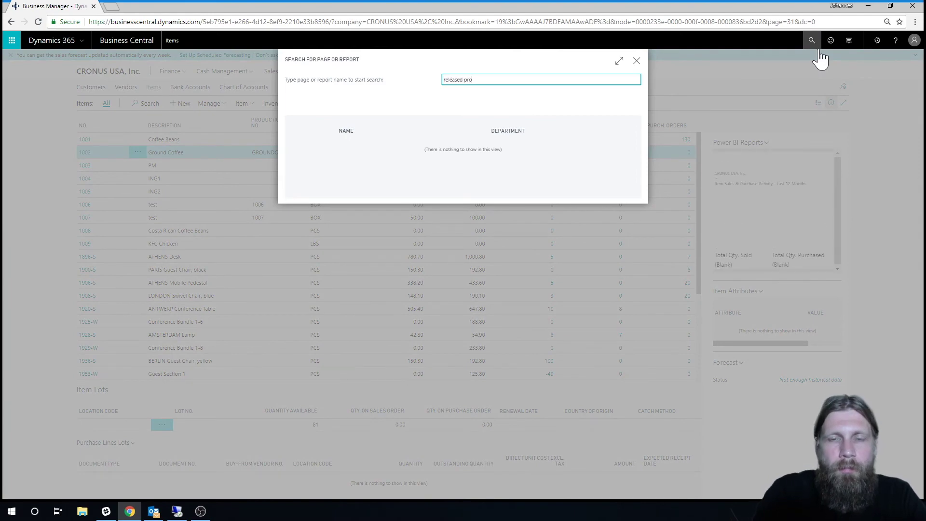
click(364, 150)
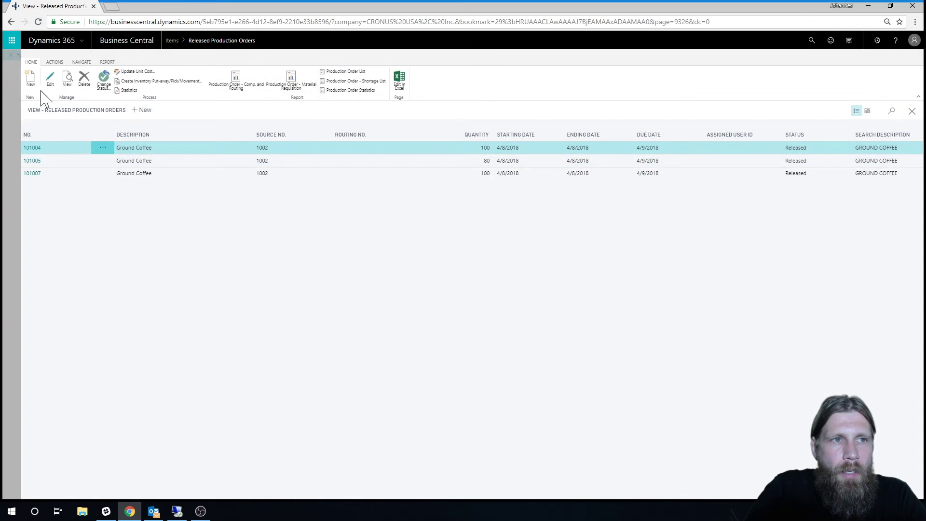
click(31, 79)
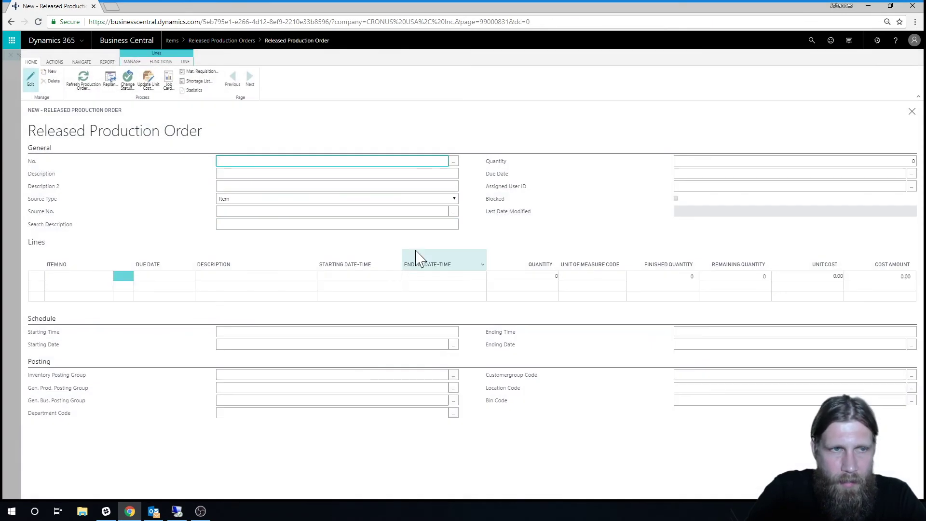
Fill order 101008 with source item 1002 Ground Coffee and quantity 100
key(Return)
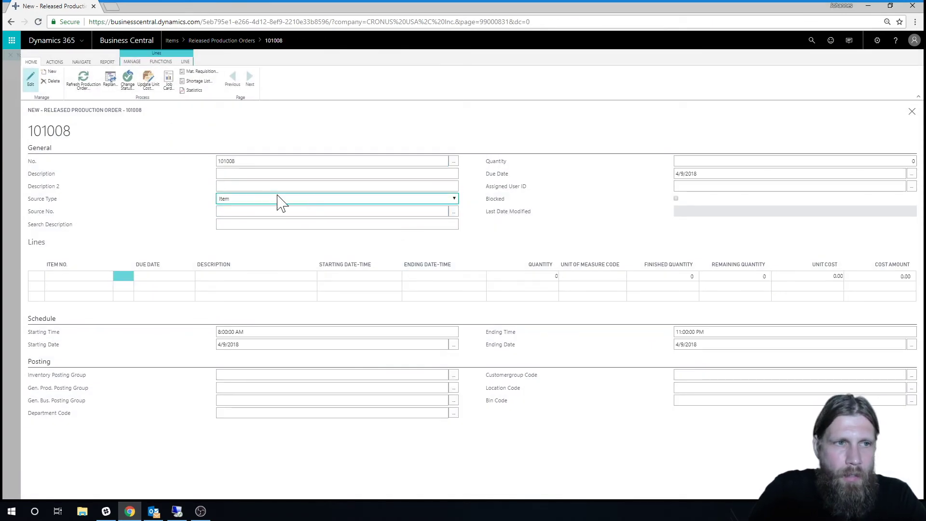
key(Return)
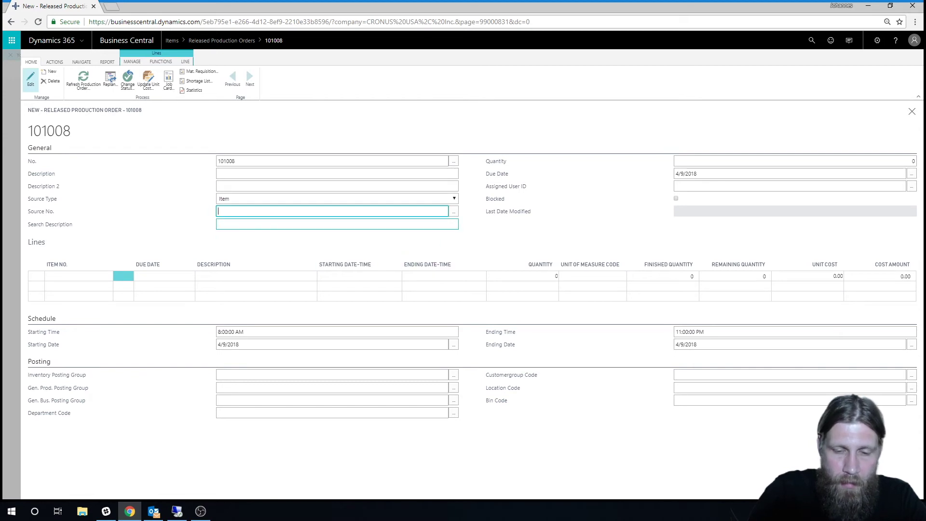
click(453, 211)
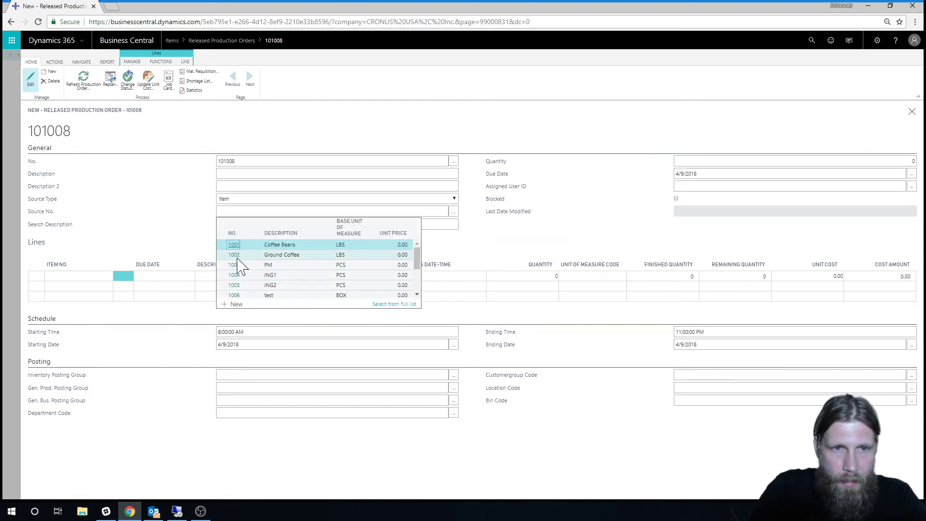
click(295, 248)
click(325, 200)
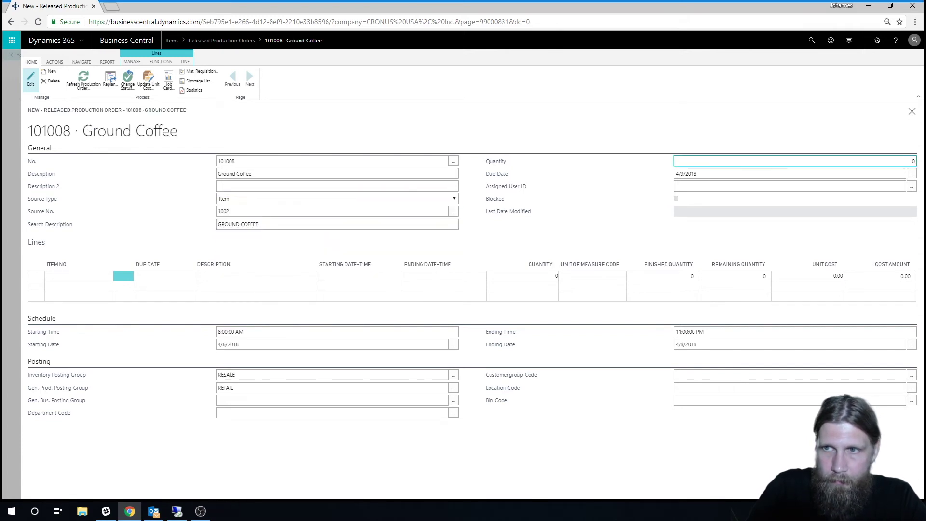
text(100)
key(Tab)
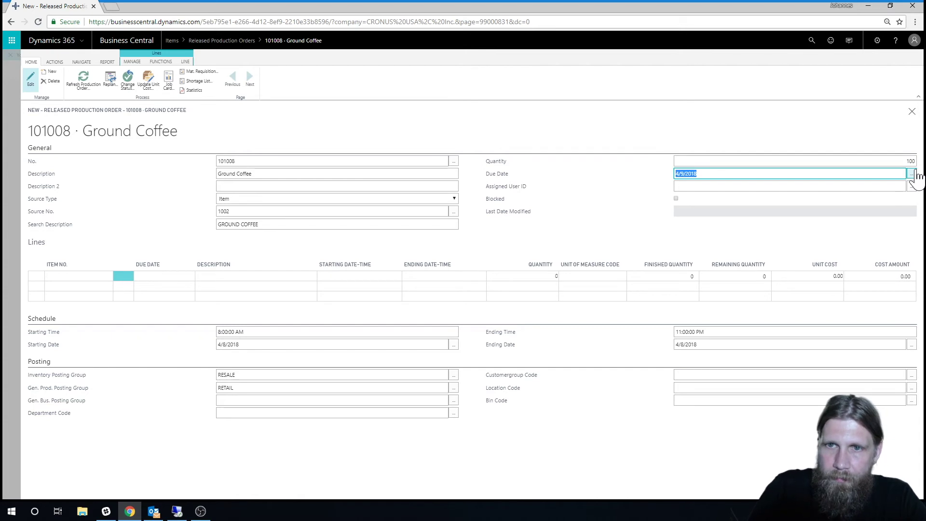
click(87, 87)
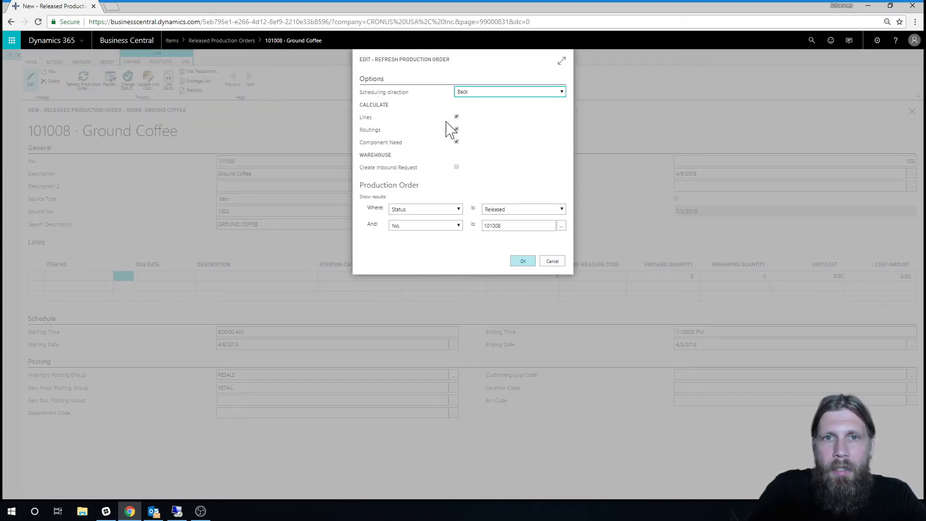
Refresh order 101008 backward, producing a 100 LBS Ground Coffee line from 3:10 PM to 5:00 PM
click(520, 265)
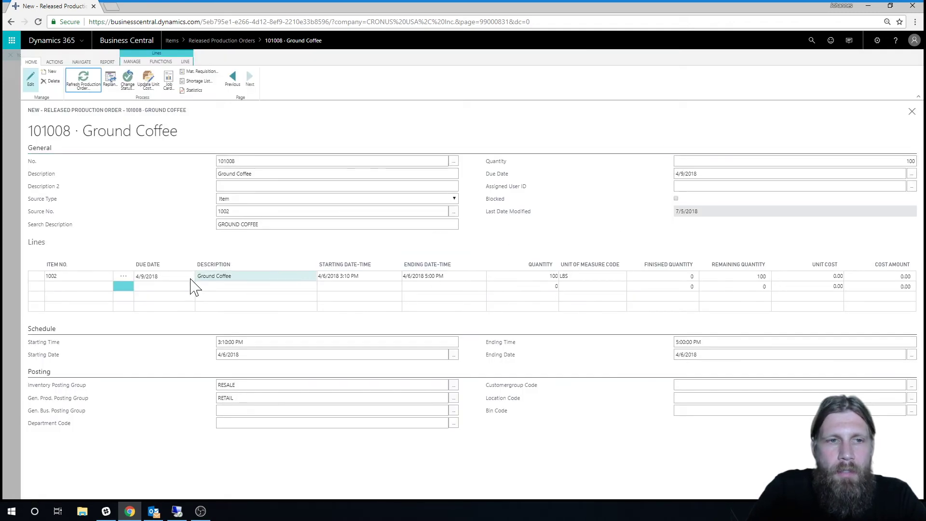
click(190, 279)
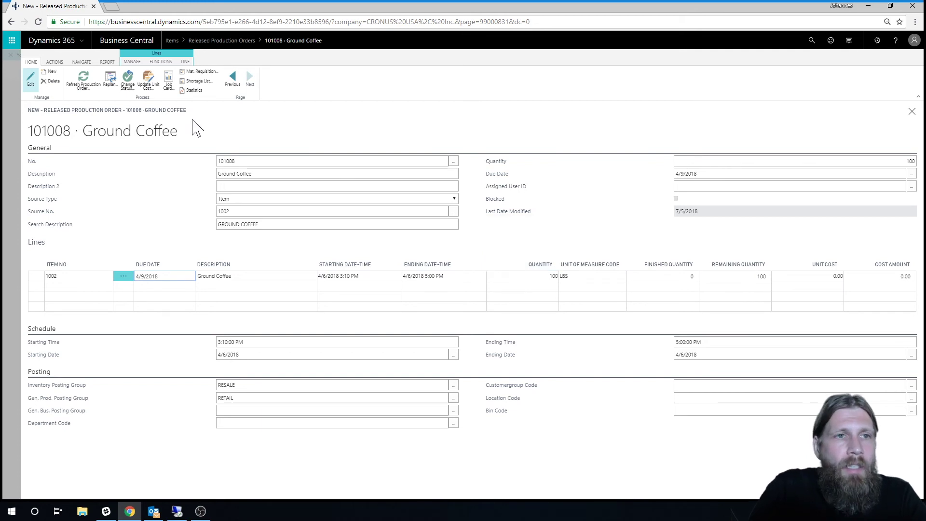
In the Ground Coffee line's routing, set operation 10 to setup time 10 and run time 1
click(185, 61)
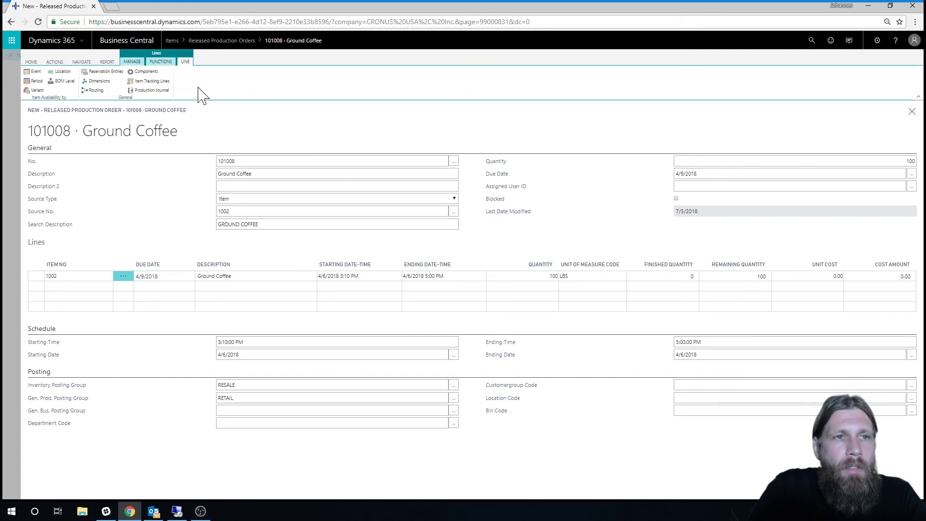
click(94, 90)
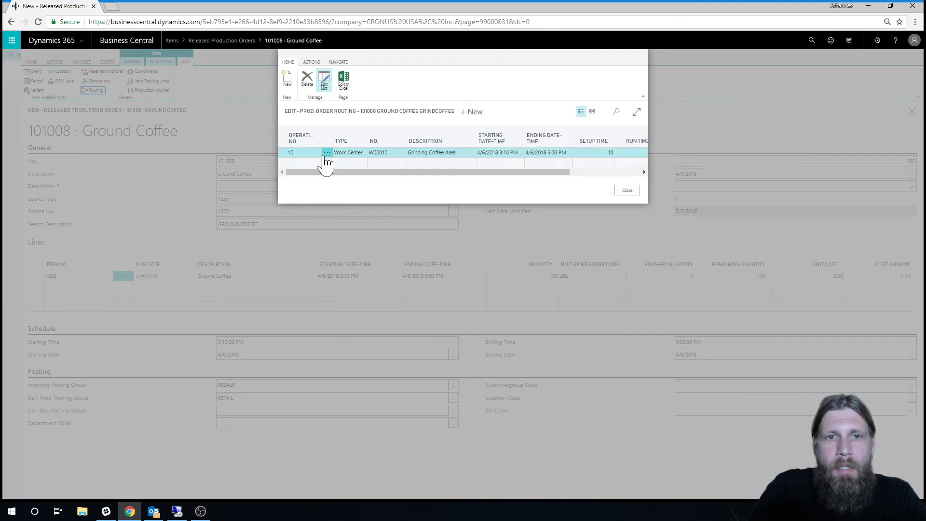
drag(391, 172, 497, 179)
click(467, 152)
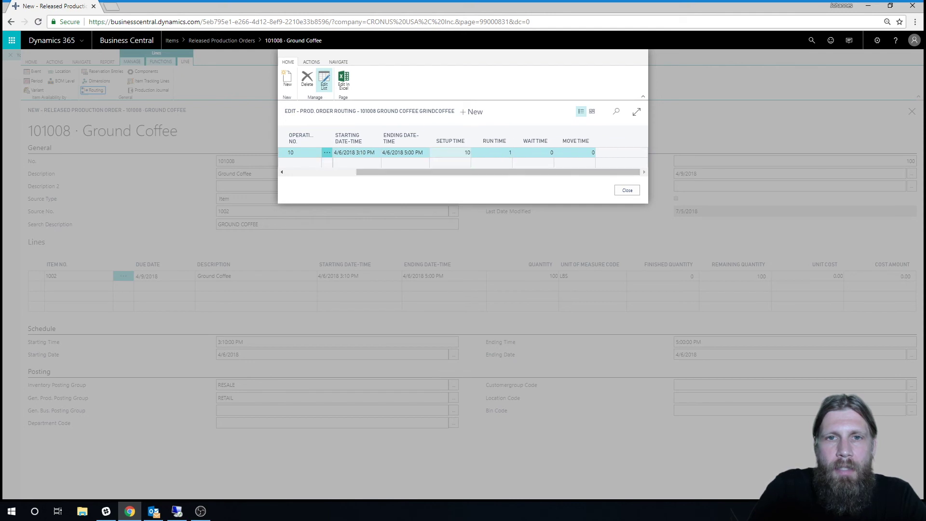
text(10)
click(502, 152)
text(1)
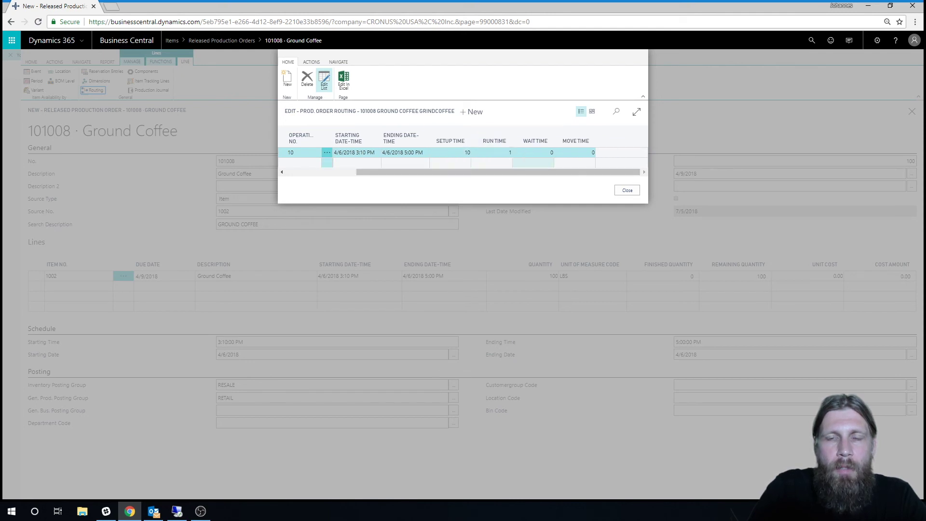
click(520, 178)
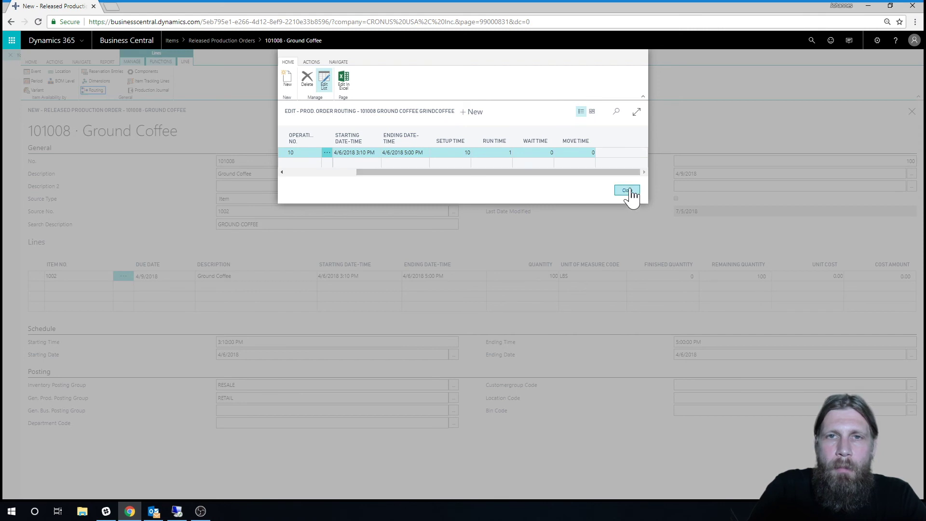
click(628, 192)
click(360, 276)
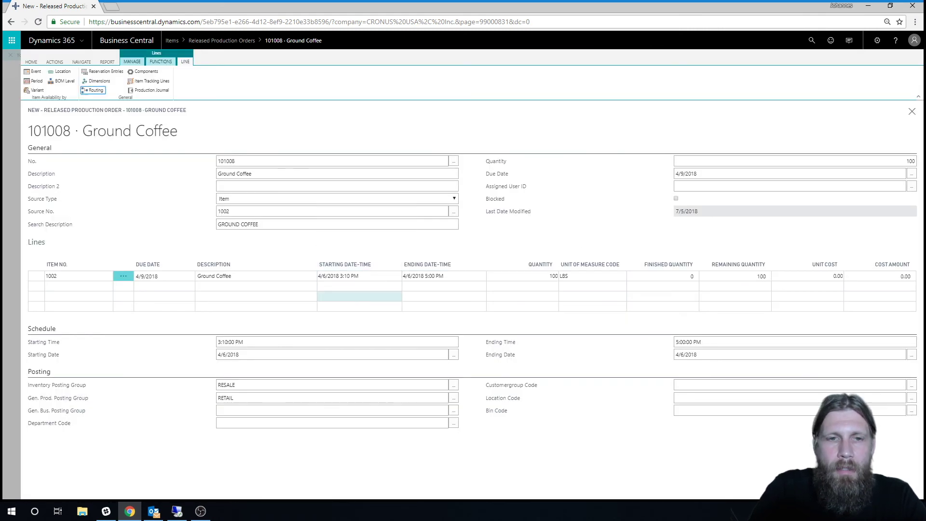
click(423, 276)
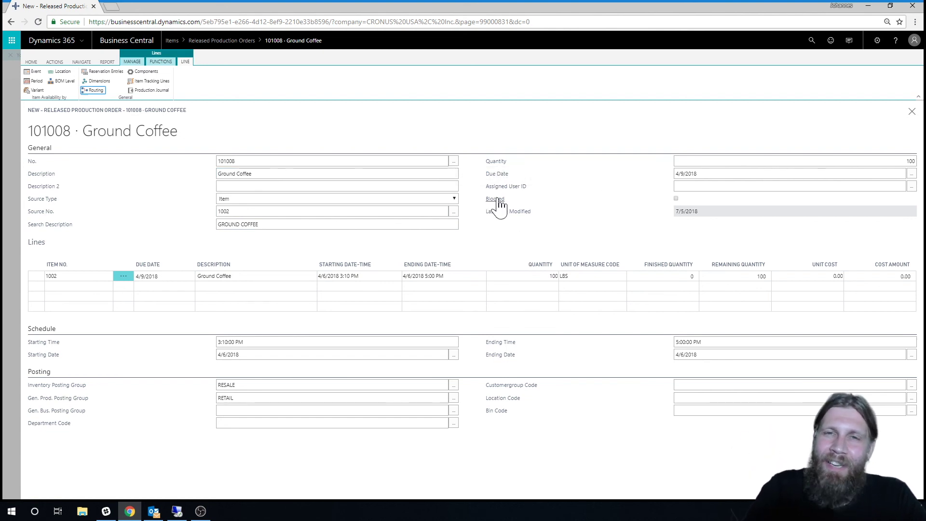
mouse_move(499, 202)
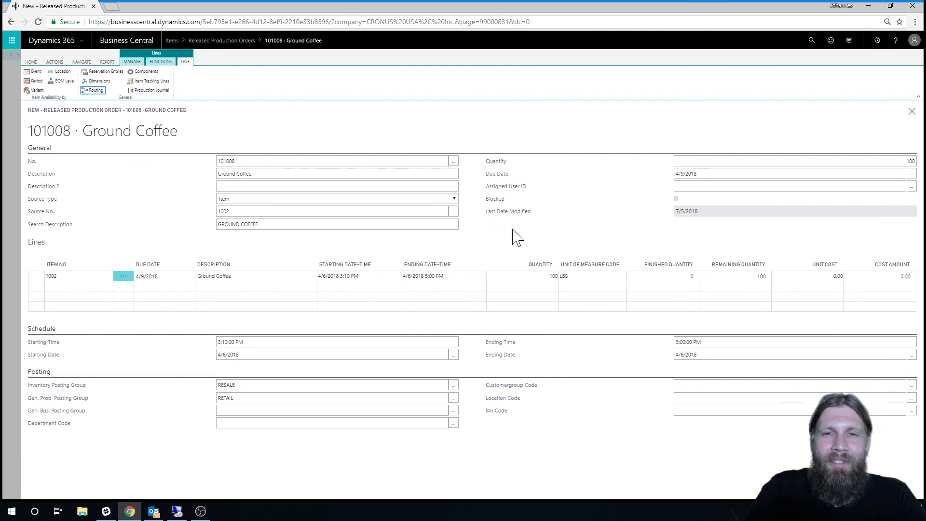